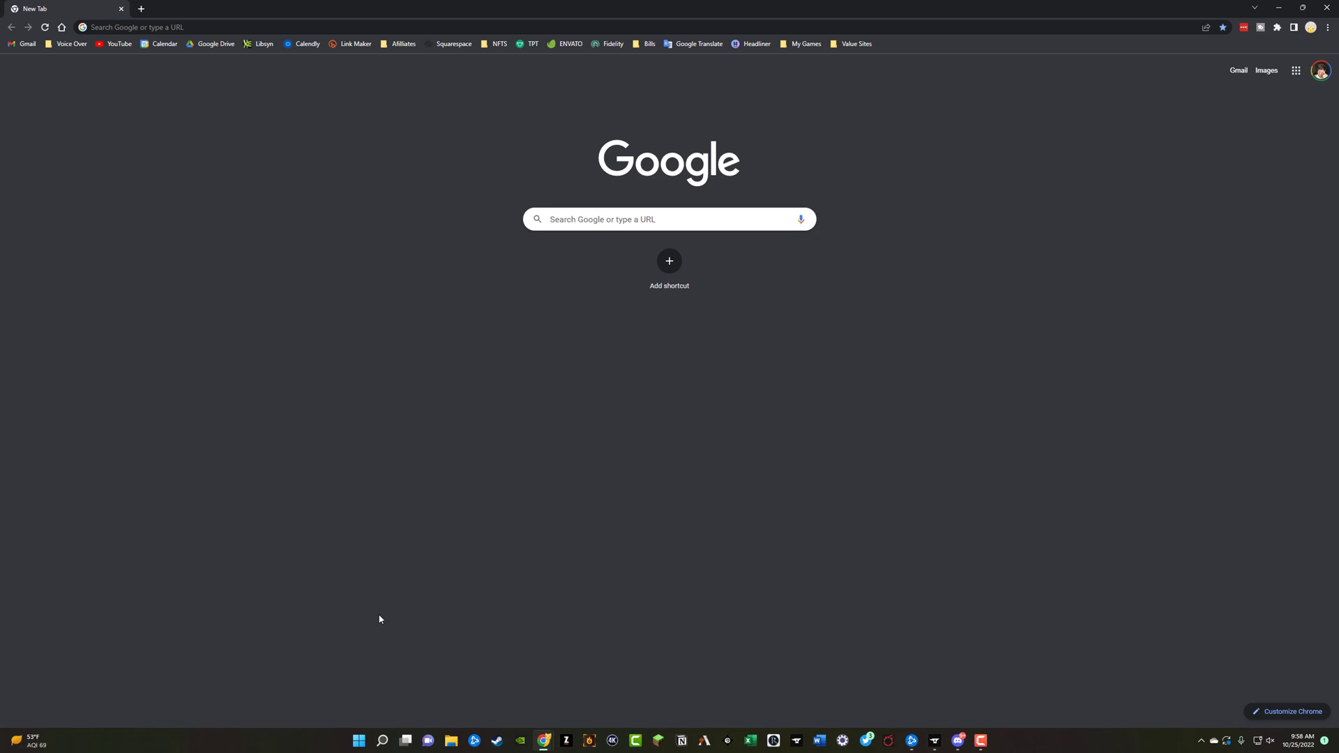
Launch Paint from Start search and paste the captured screen onto the canvas
click(380, 741)
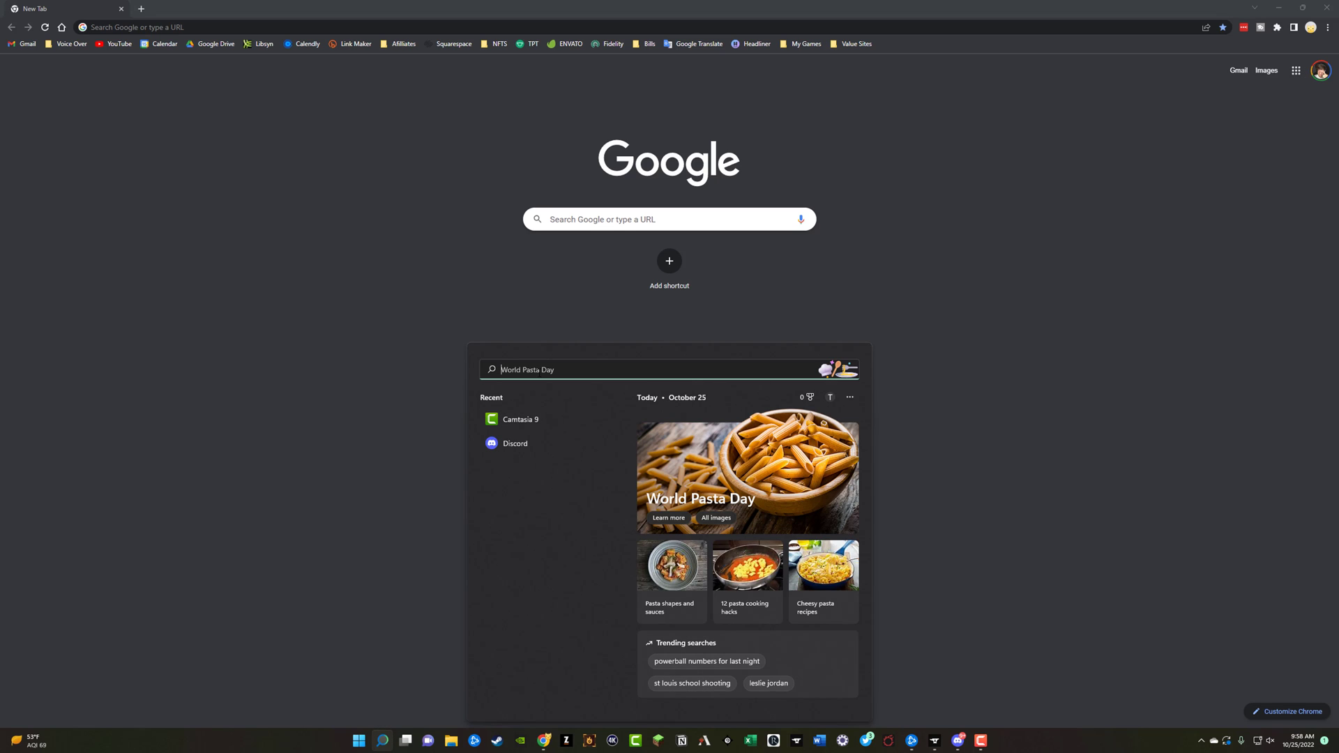
text(paint)
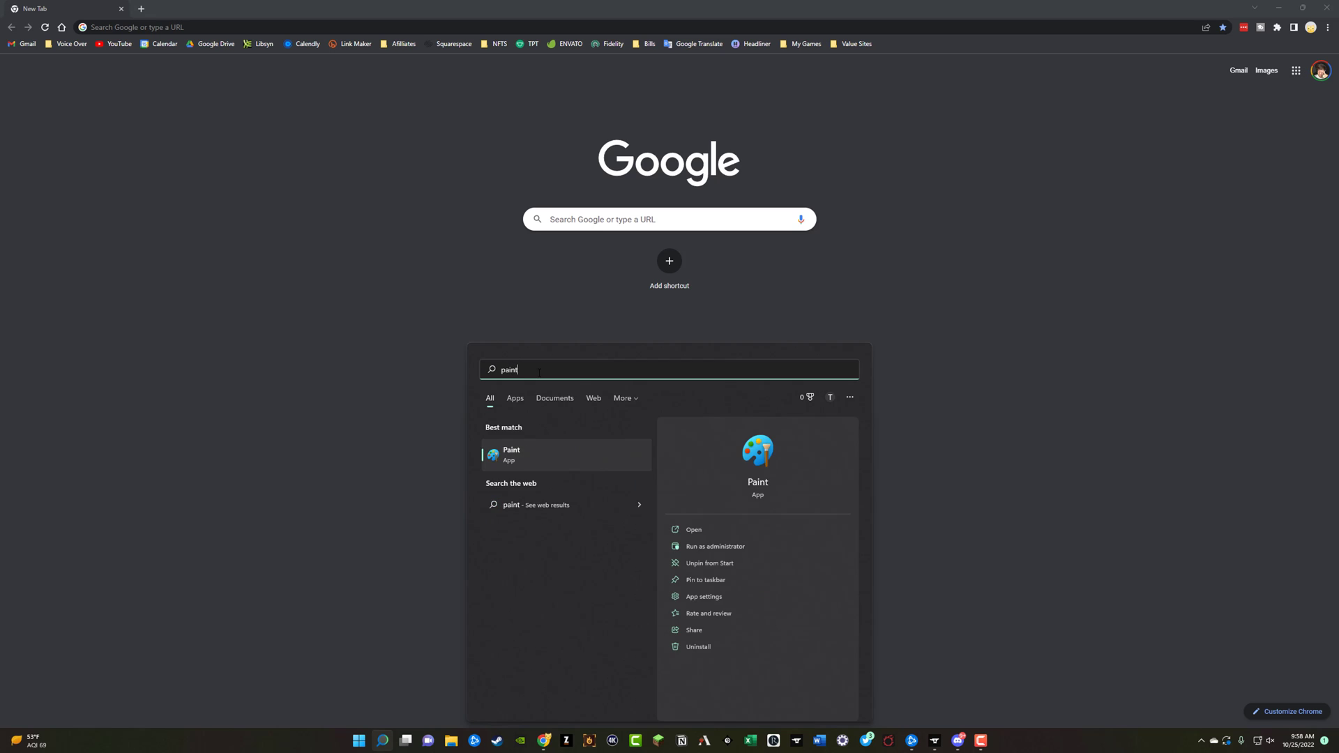
key(Return)
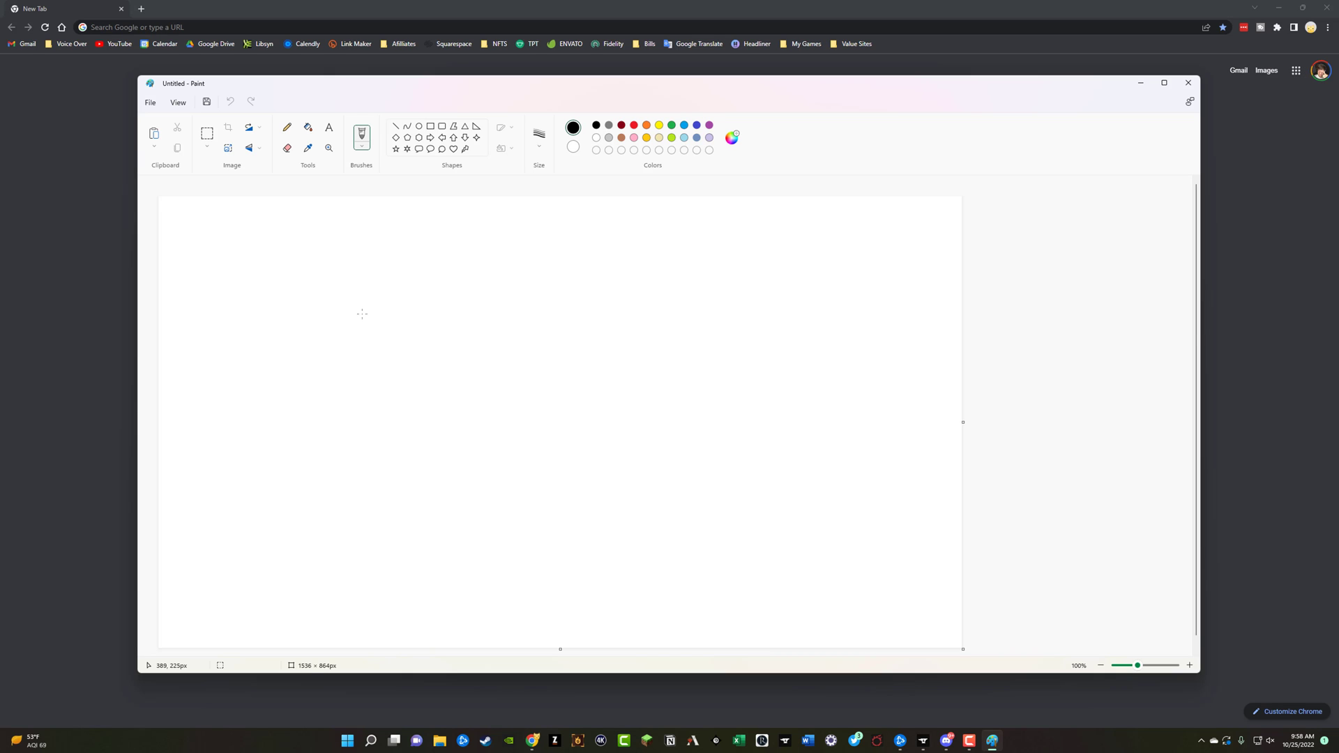
key(ctrl+v)
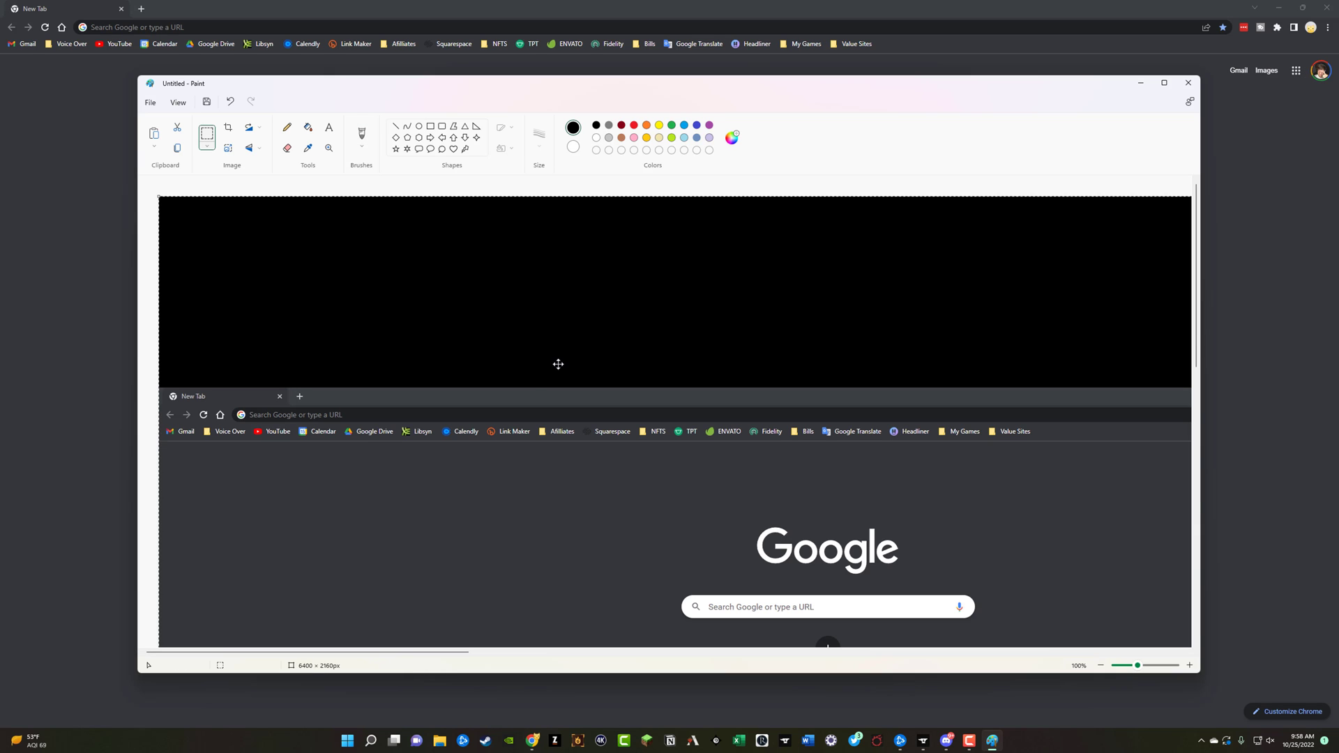
scroll(560, 368, down, 5)
scroll(561, 372, up, 5)
Shrink the screenshot into the canvas's top-left, add a TEXT label, then close Paint
drag(159, 201, 459, 426)
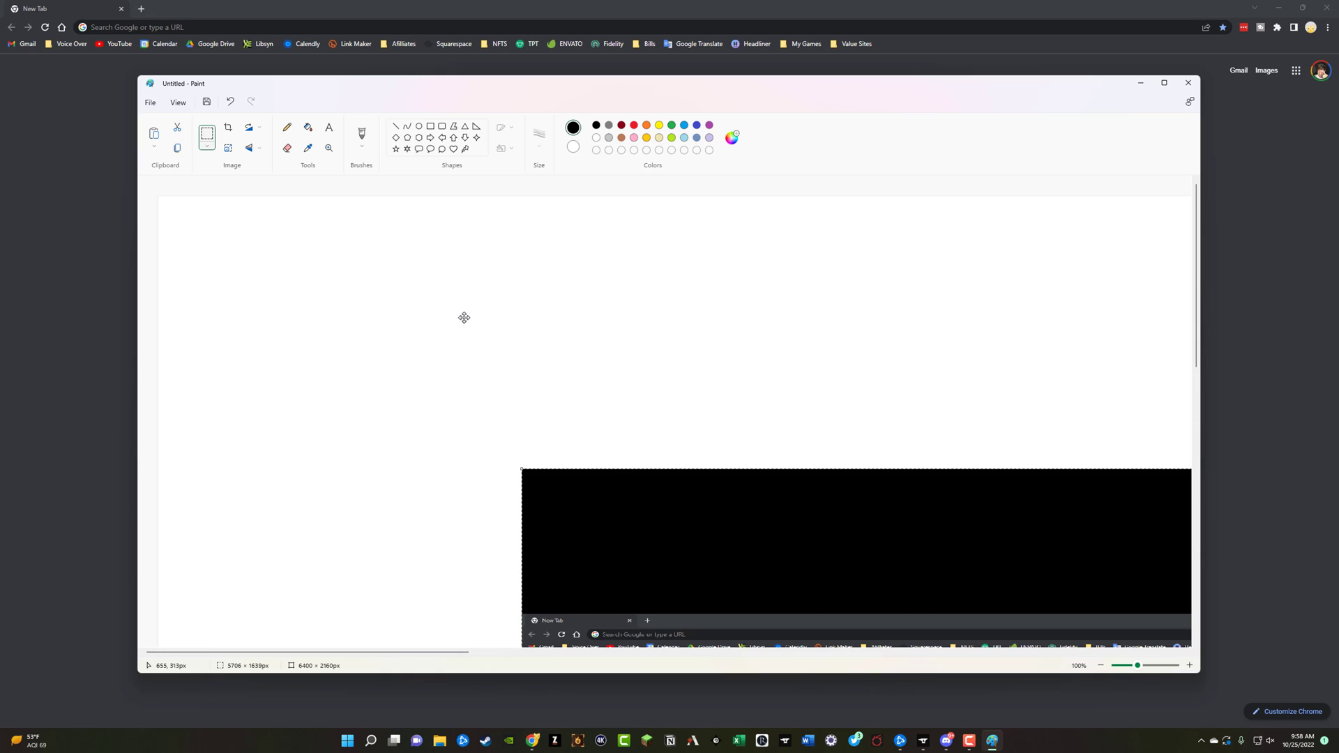
mouse_move(516, 372)
mouse_down()
mouse_move(367, 275)
mouse_move(408, 281)
mouse_up()
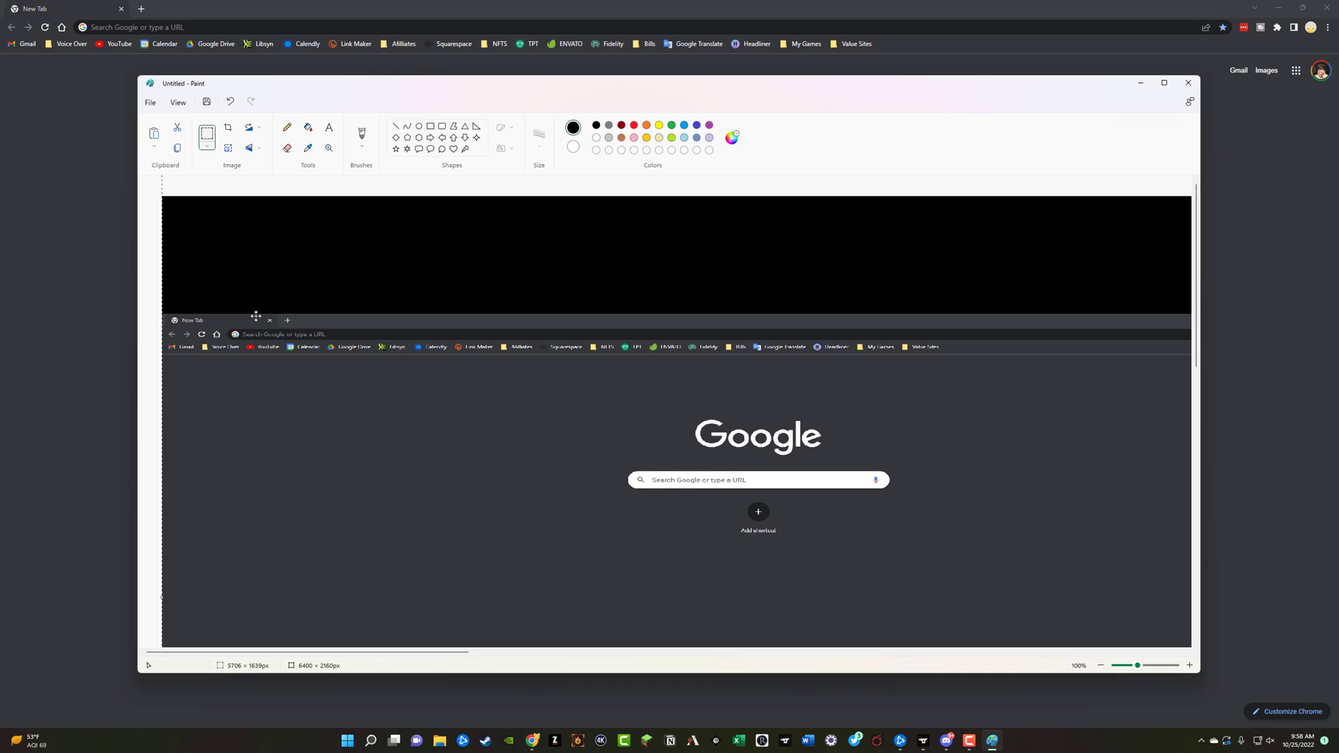
click(328, 126)
click(384, 407)
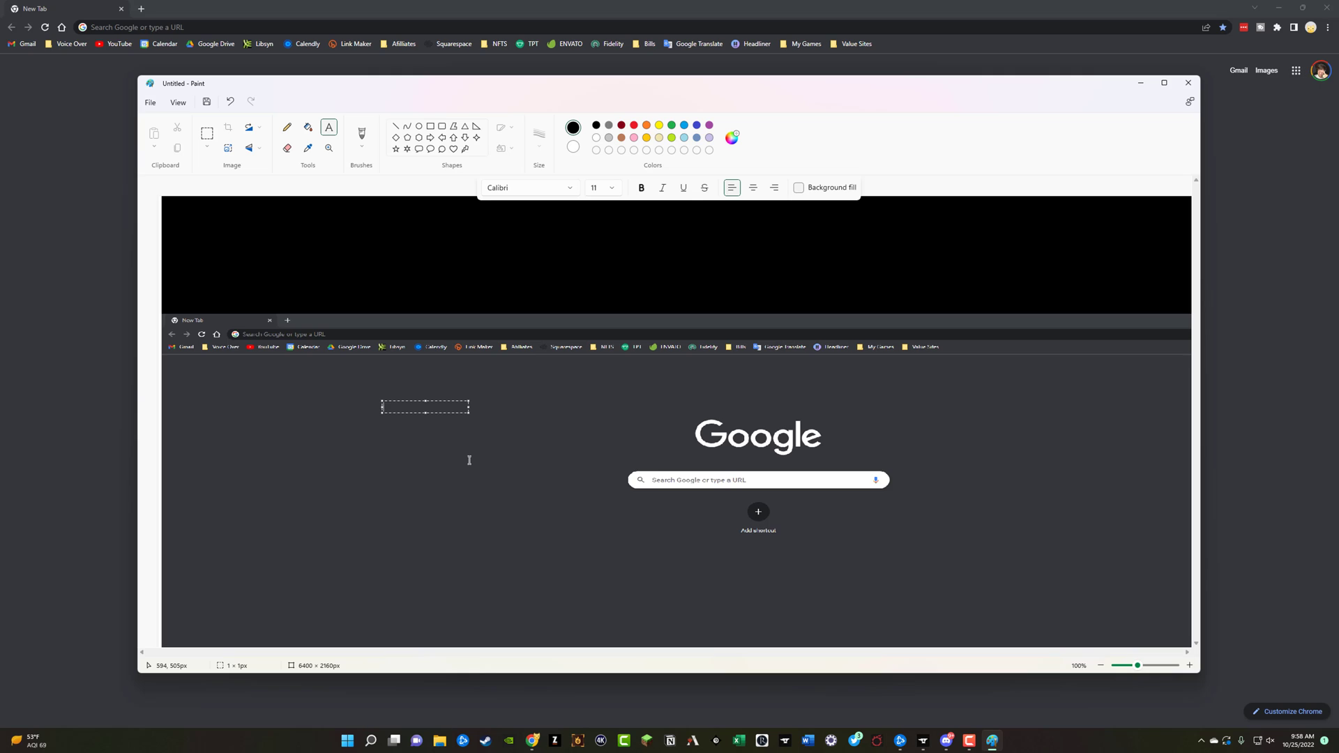
text(TEXT)
click(1195, 88)
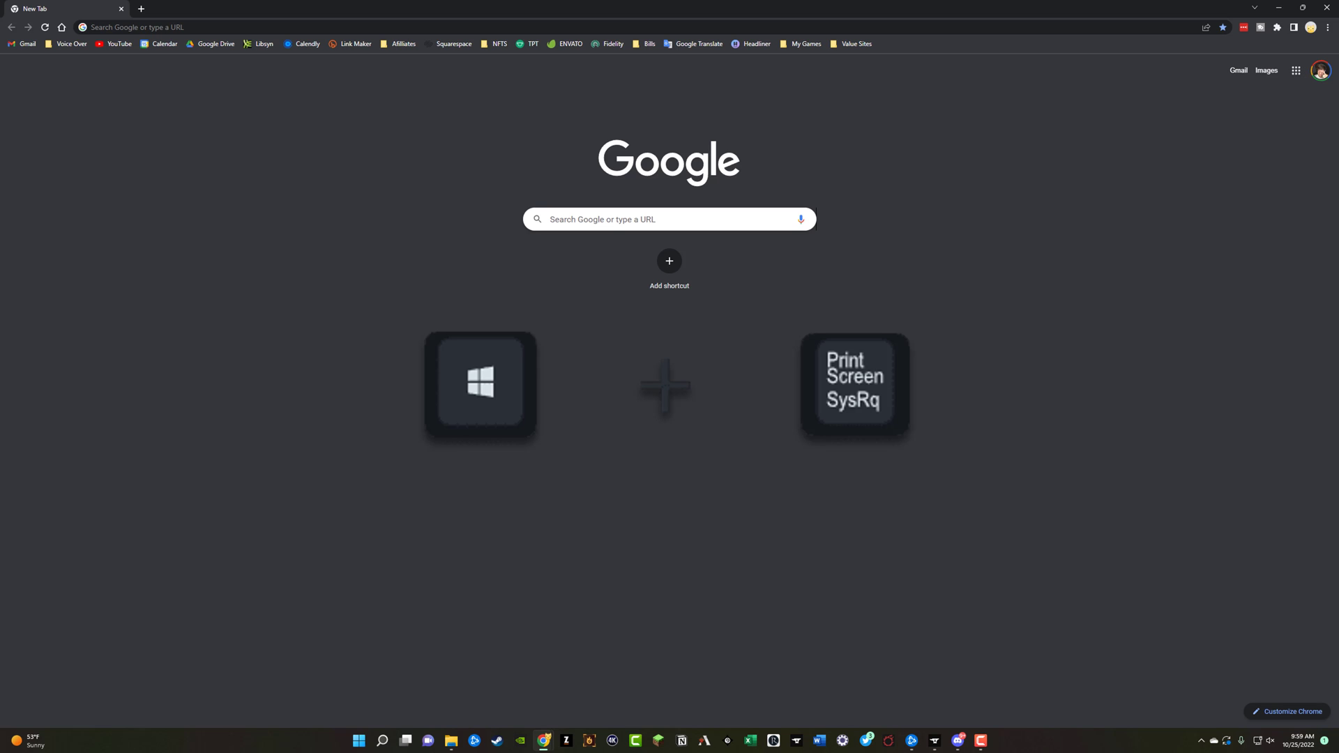
Save a full-screen capture to file with Windows+Print Screen
key(super+Print)
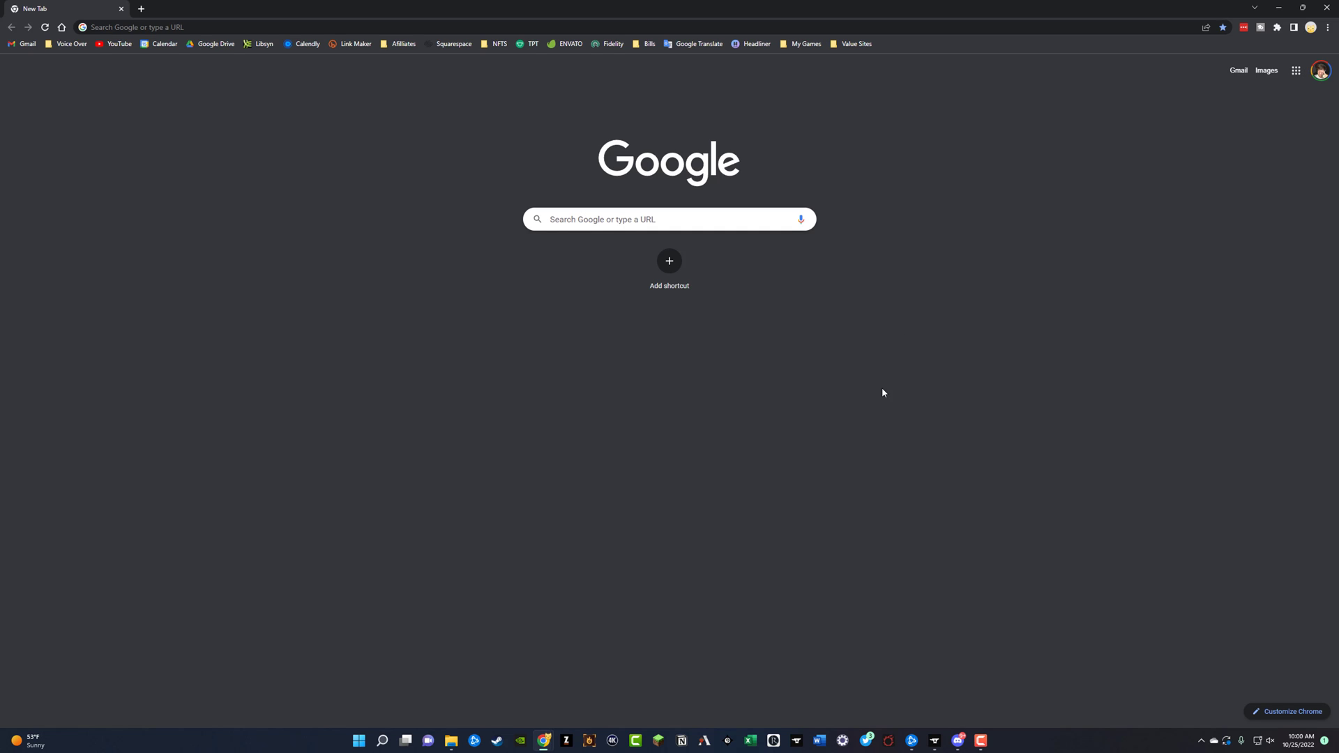
Browse File Explorer to Pictures > Screenshots
click(450, 741)
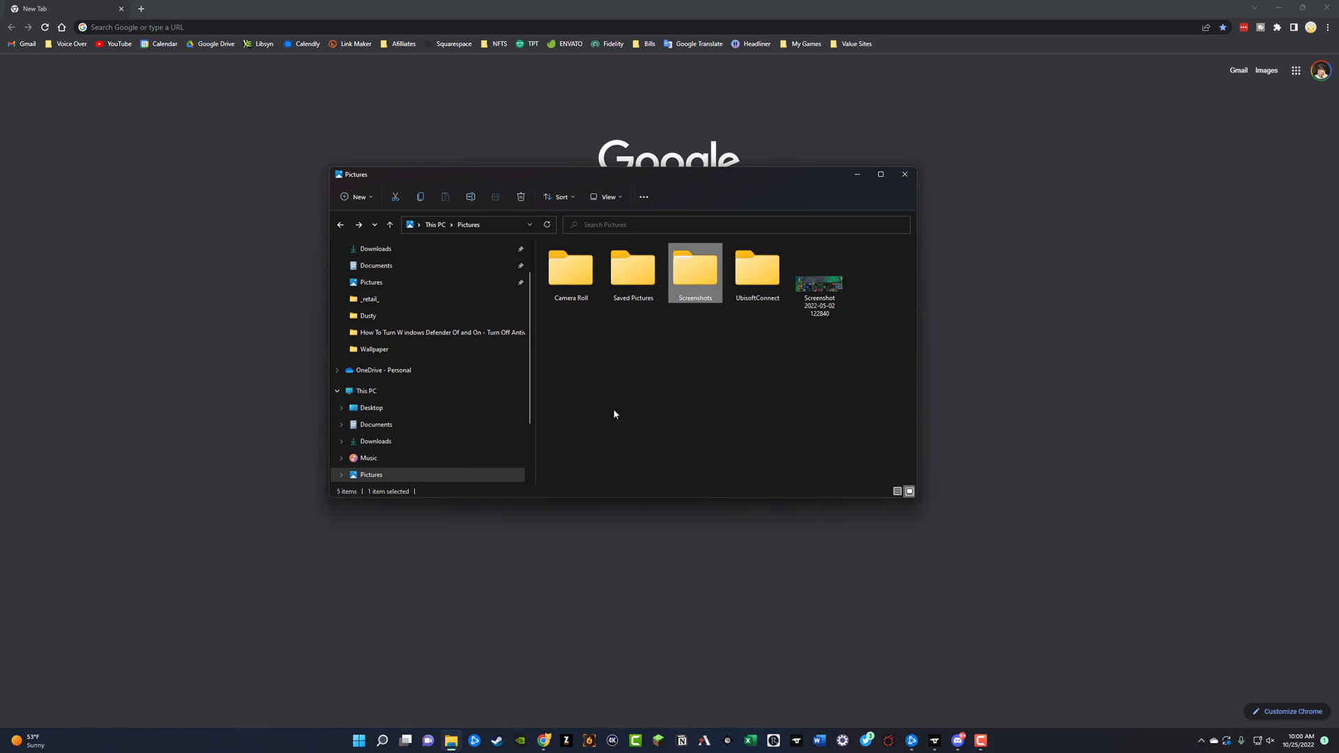
click(379, 285)
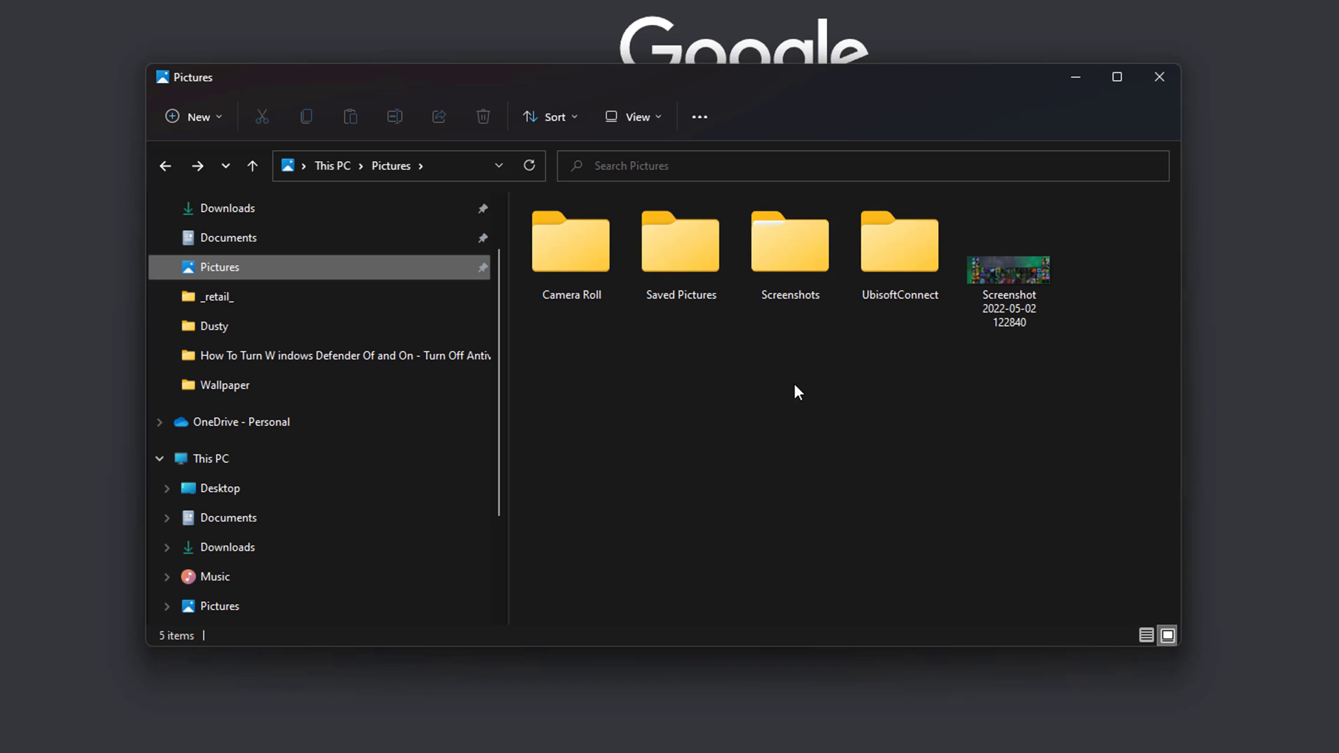
double_click(799, 251)
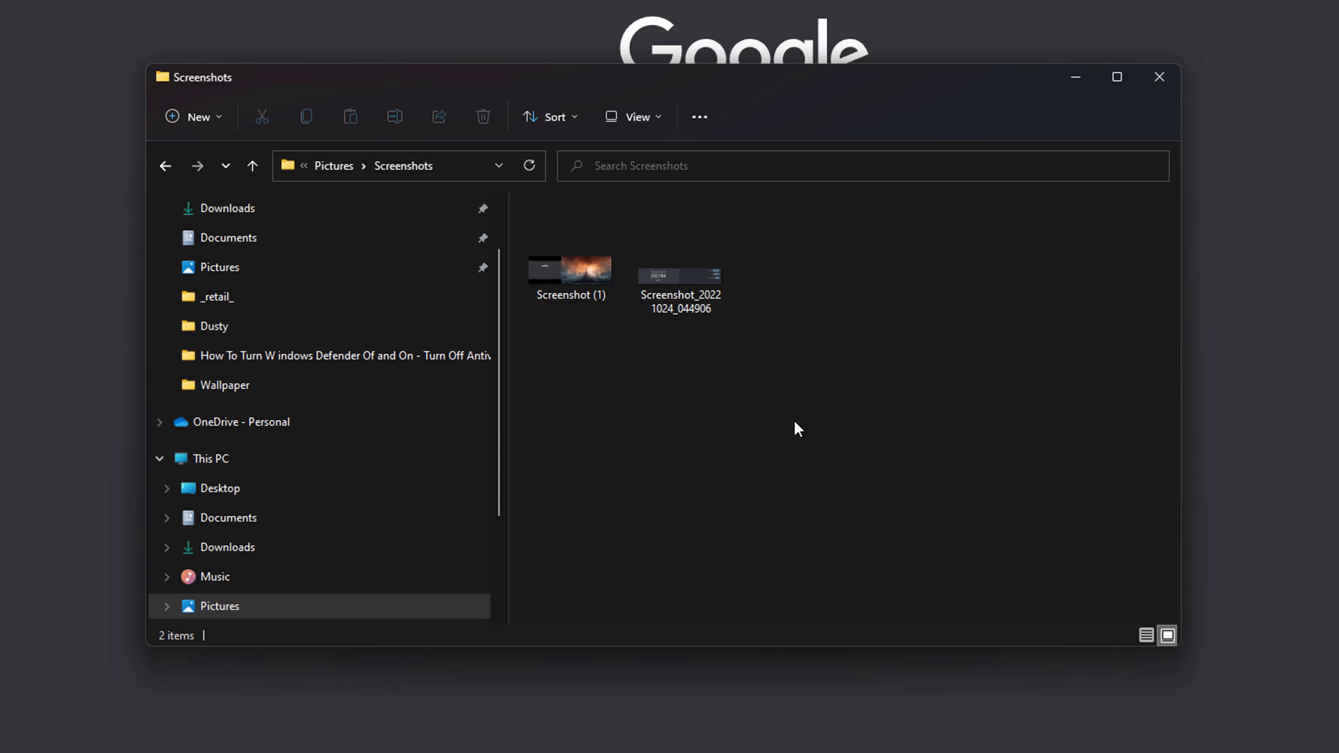
View Screenshot (1) in the image viewer and close it
click(574, 273)
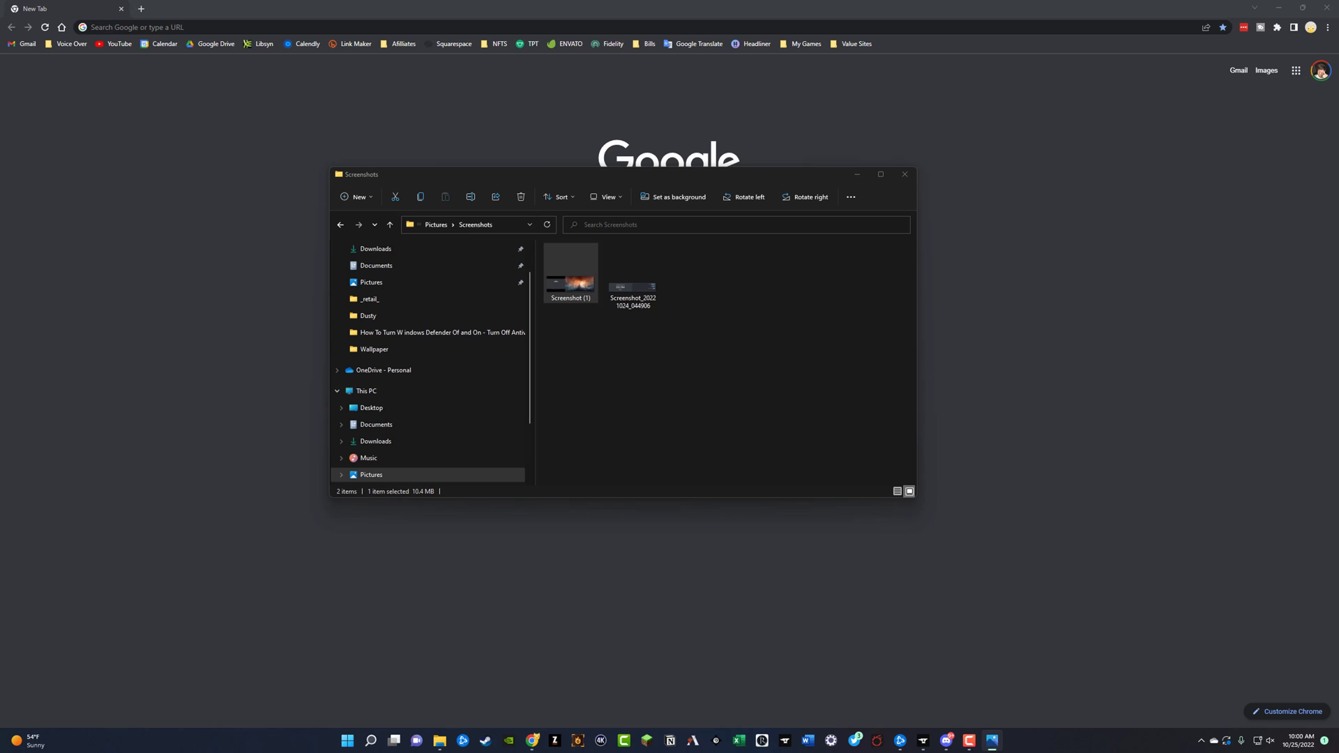
key(Return)
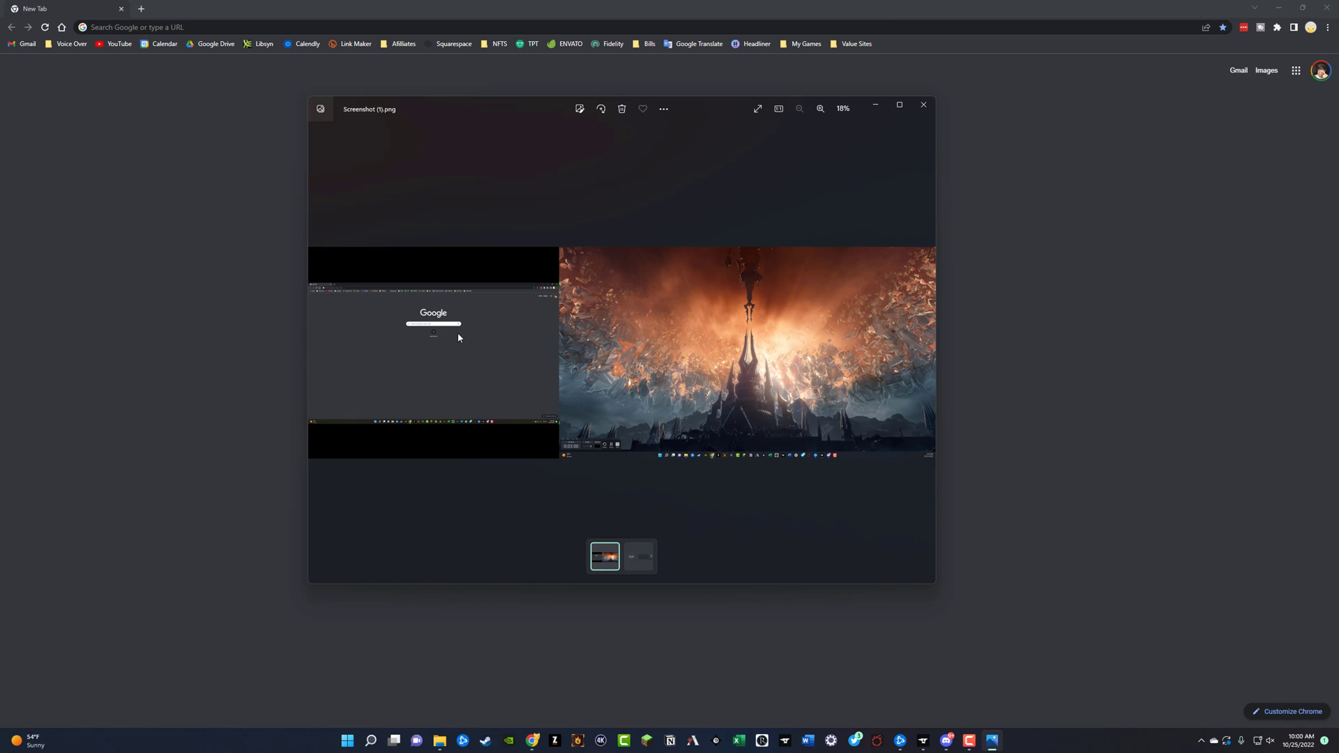
click(923, 106)
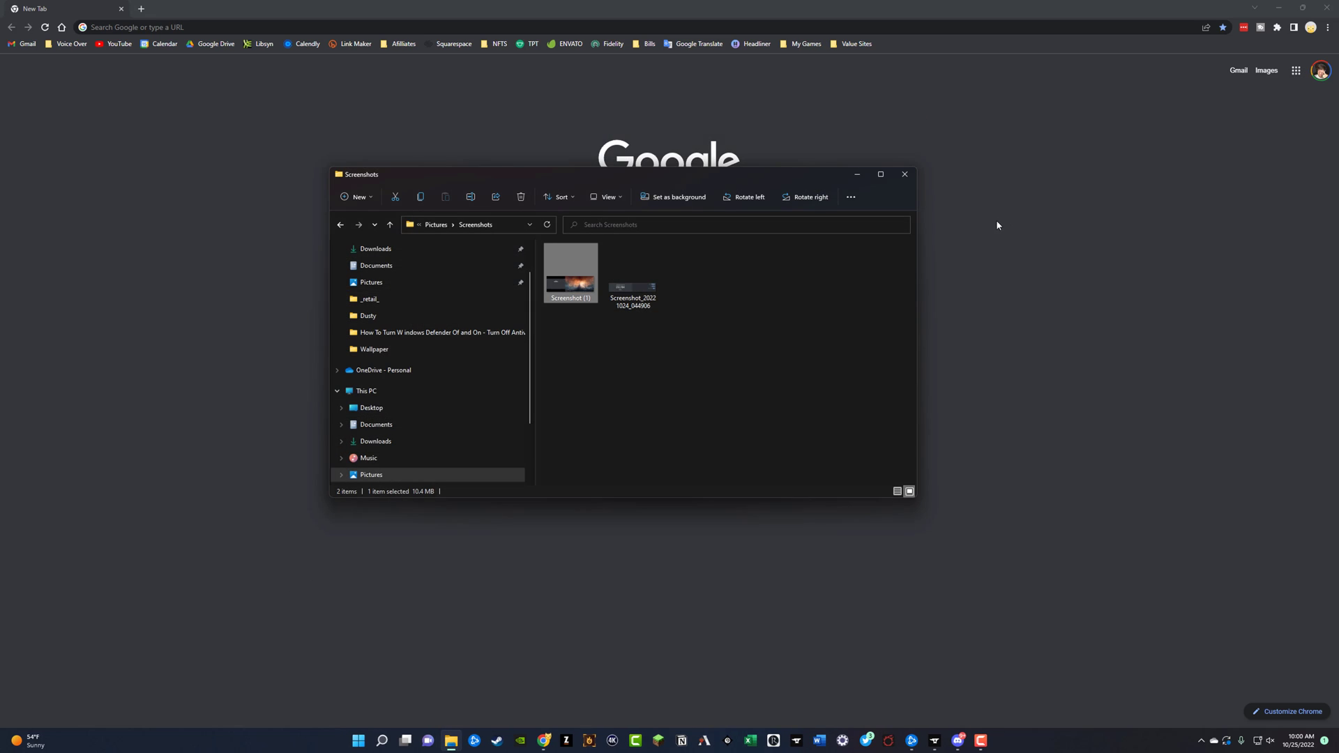
Close File Explorer and start a Snipping Tool region snip with Shift+Windows+S
click(906, 175)
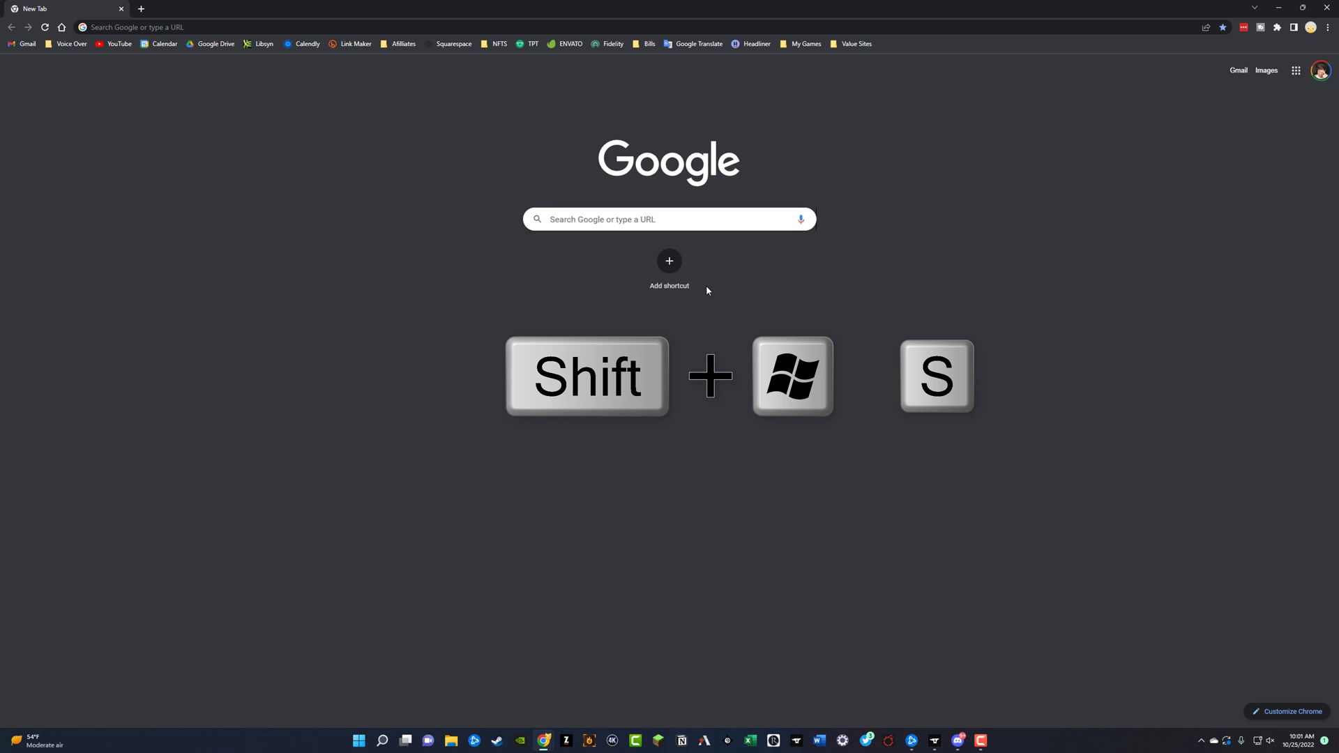
key(super+shift+s)
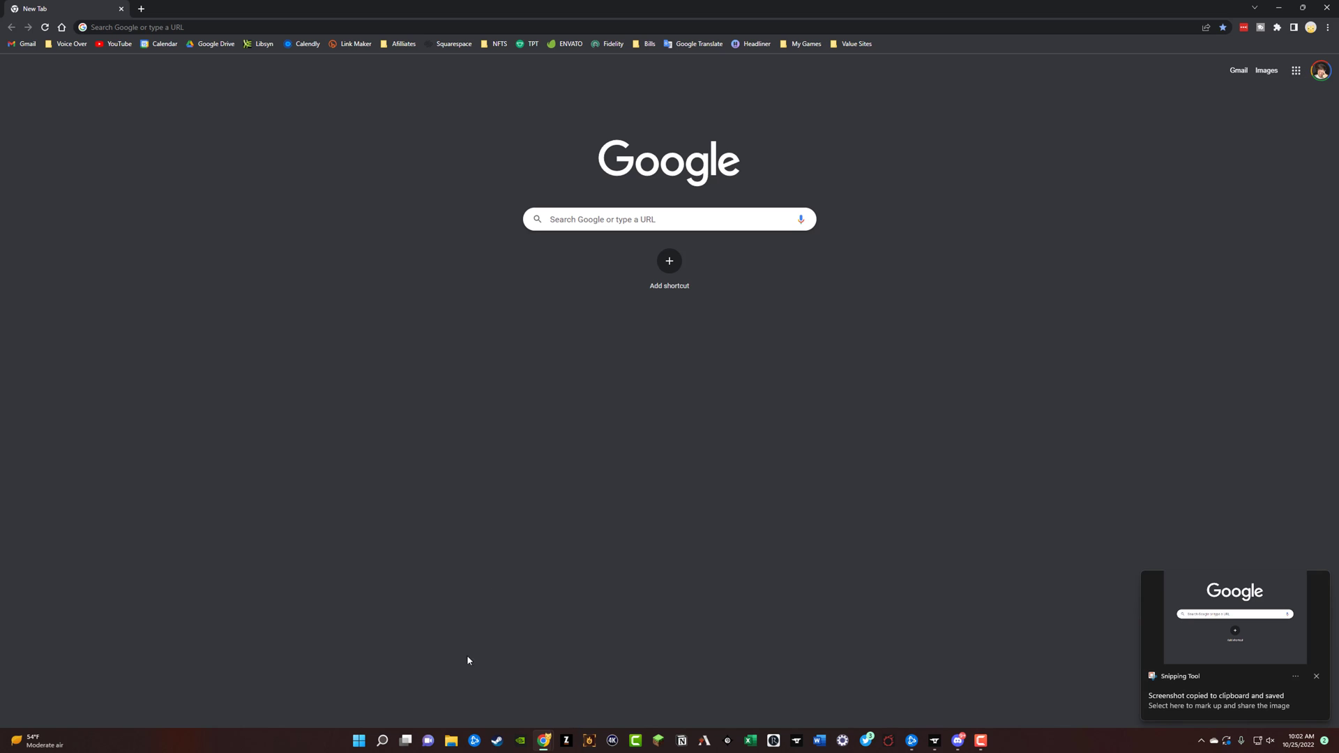
View the new snip Screenshot_20221025_100150 in Pictures > Screenshots, then close the viewer
click(451, 741)
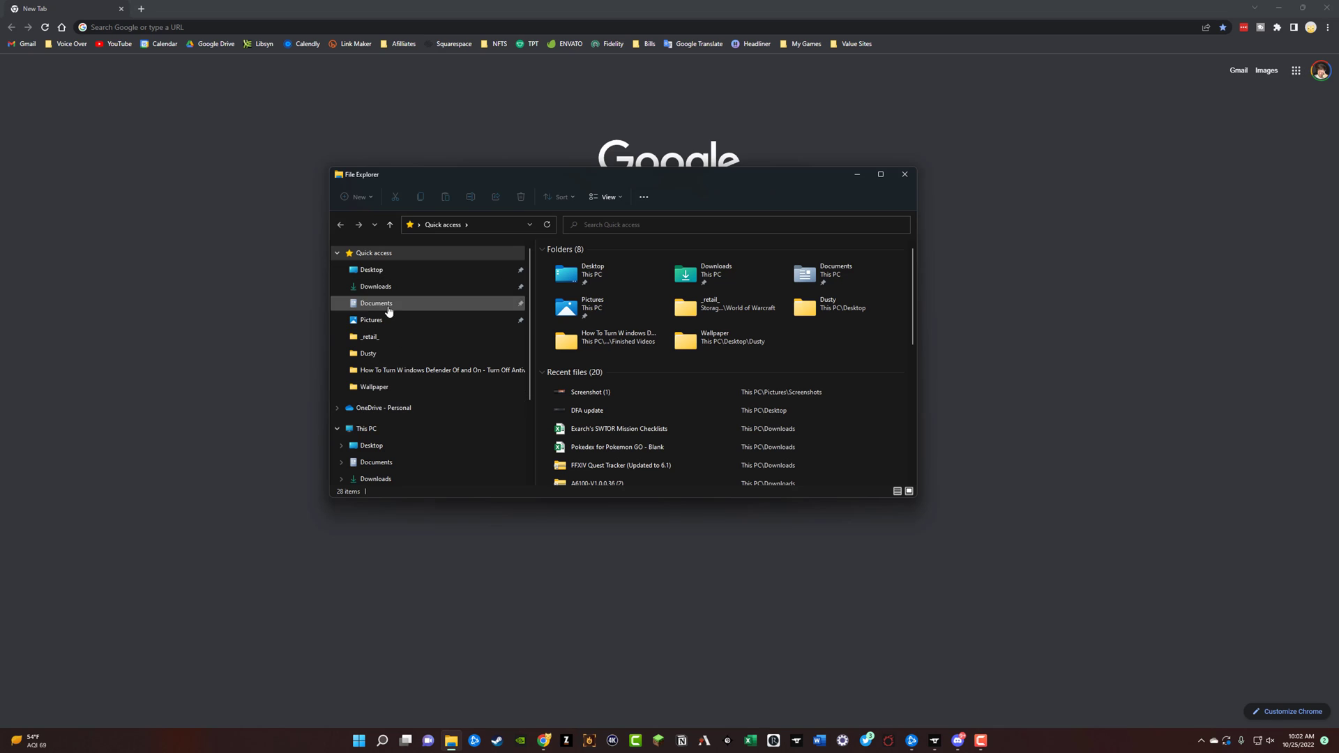
click(372, 319)
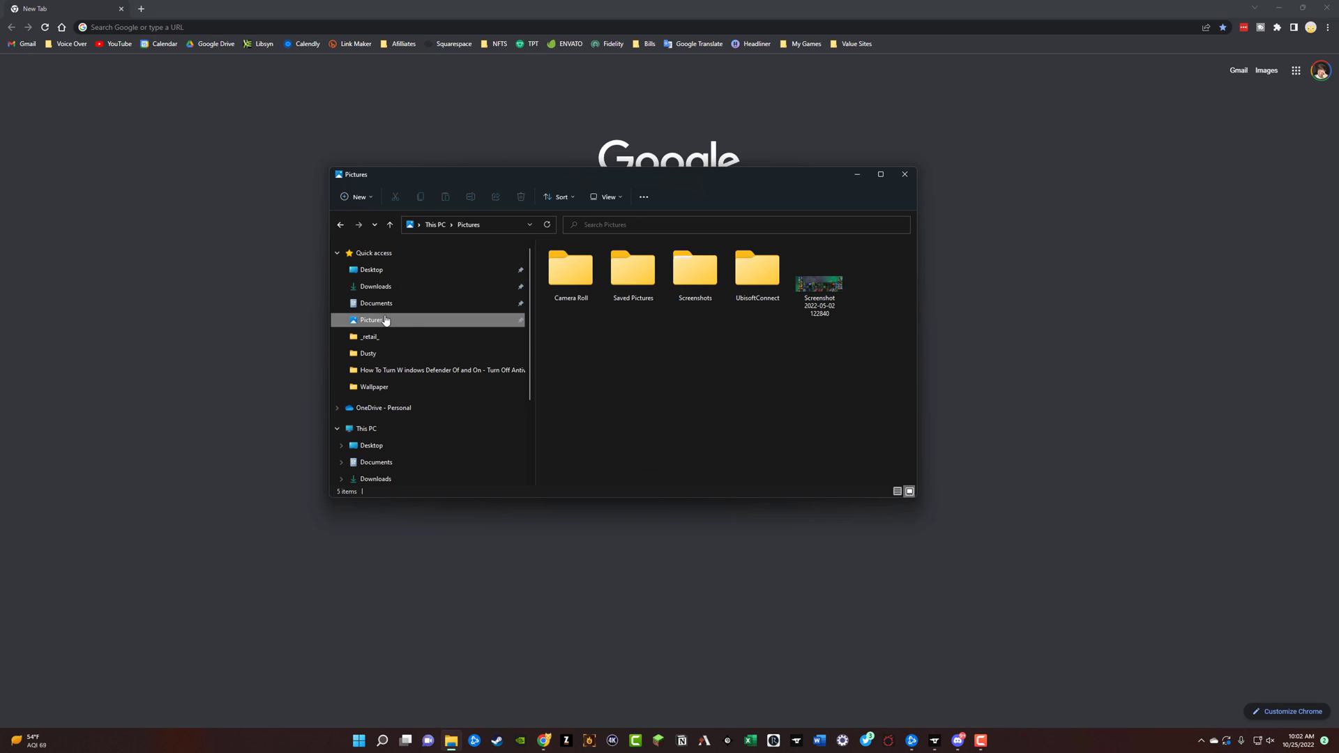
double_click(694, 271)
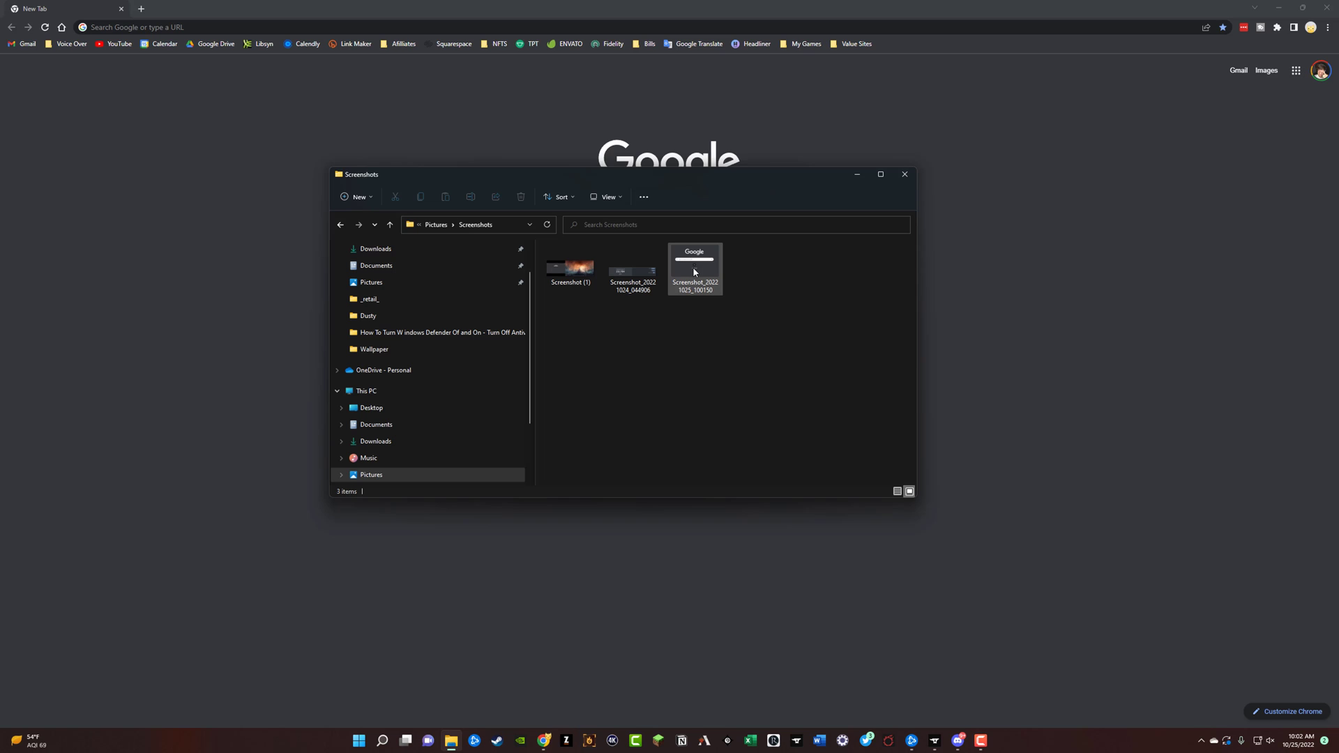
double_click(698, 262)
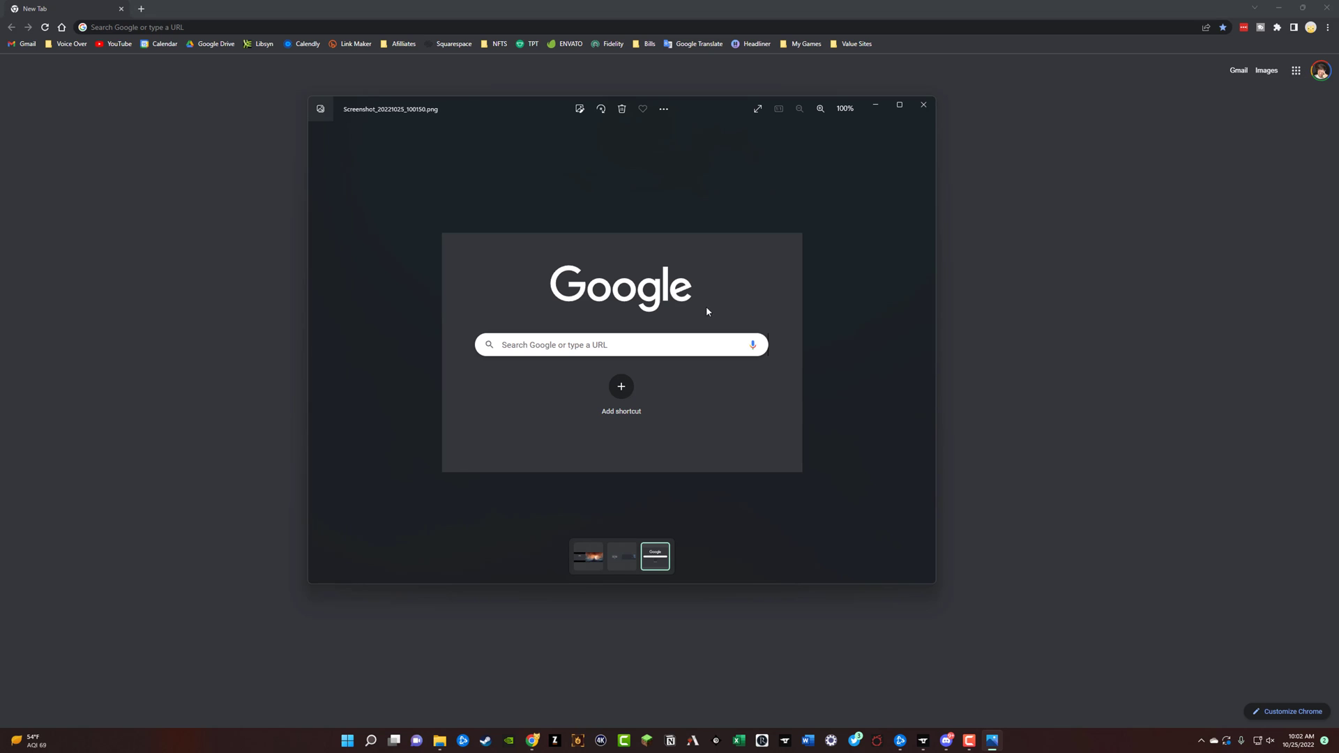
click(924, 107)
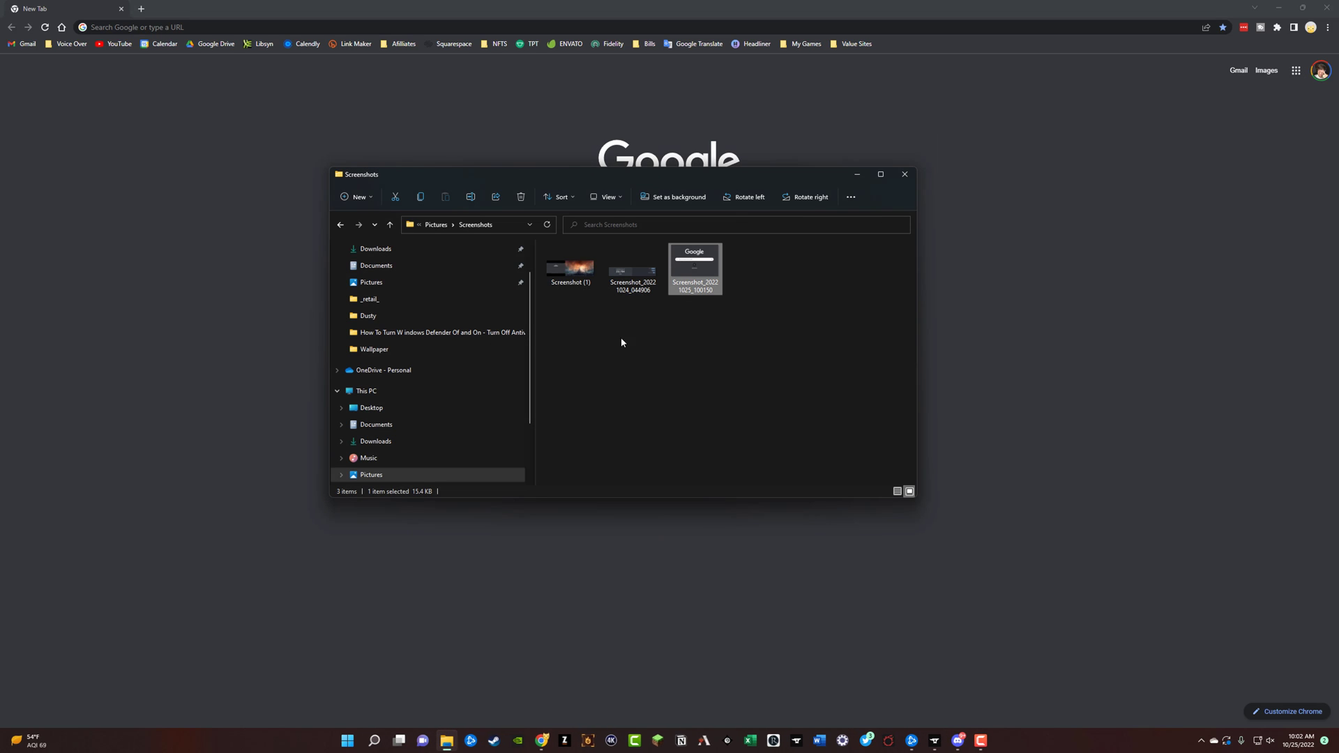
Return to Pictures, show its context menu, and dismiss it unchanged
click(391, 283)
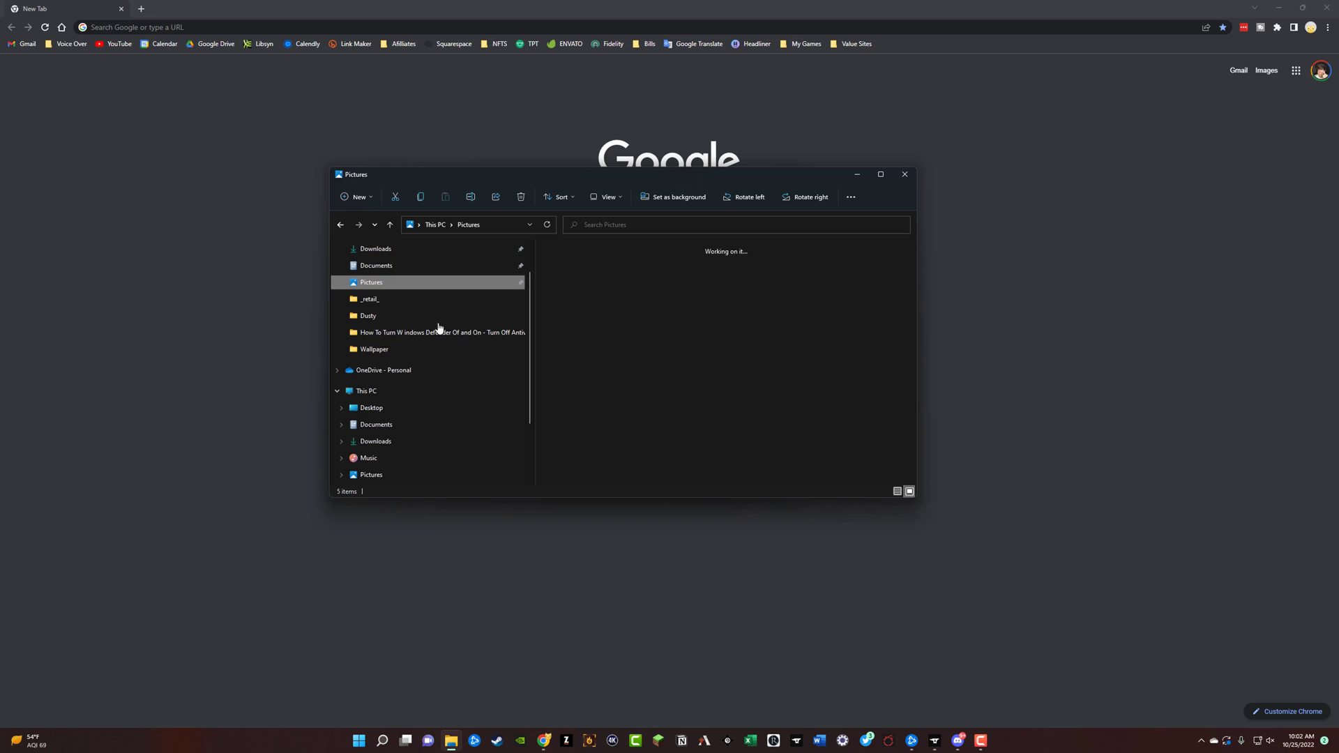
right_click(684, 363)
mouse_move(717, 424)
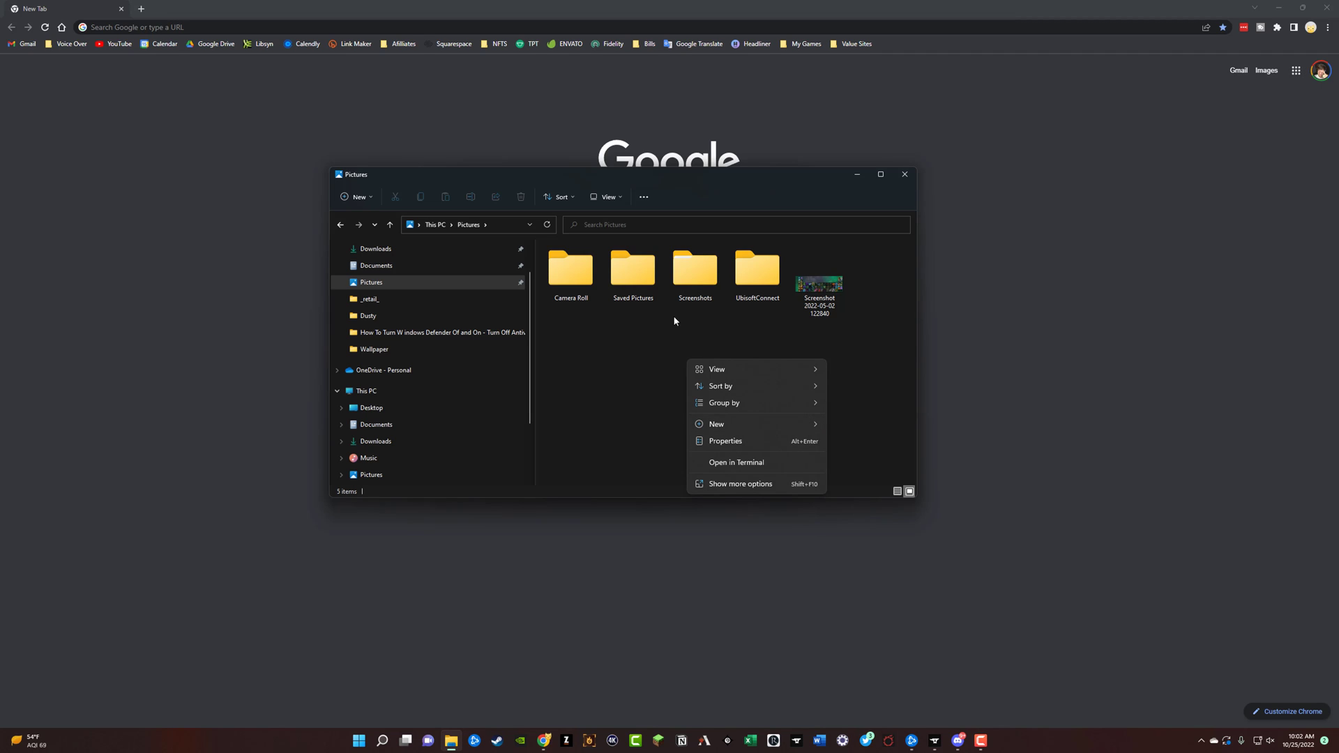
click(704, 341)
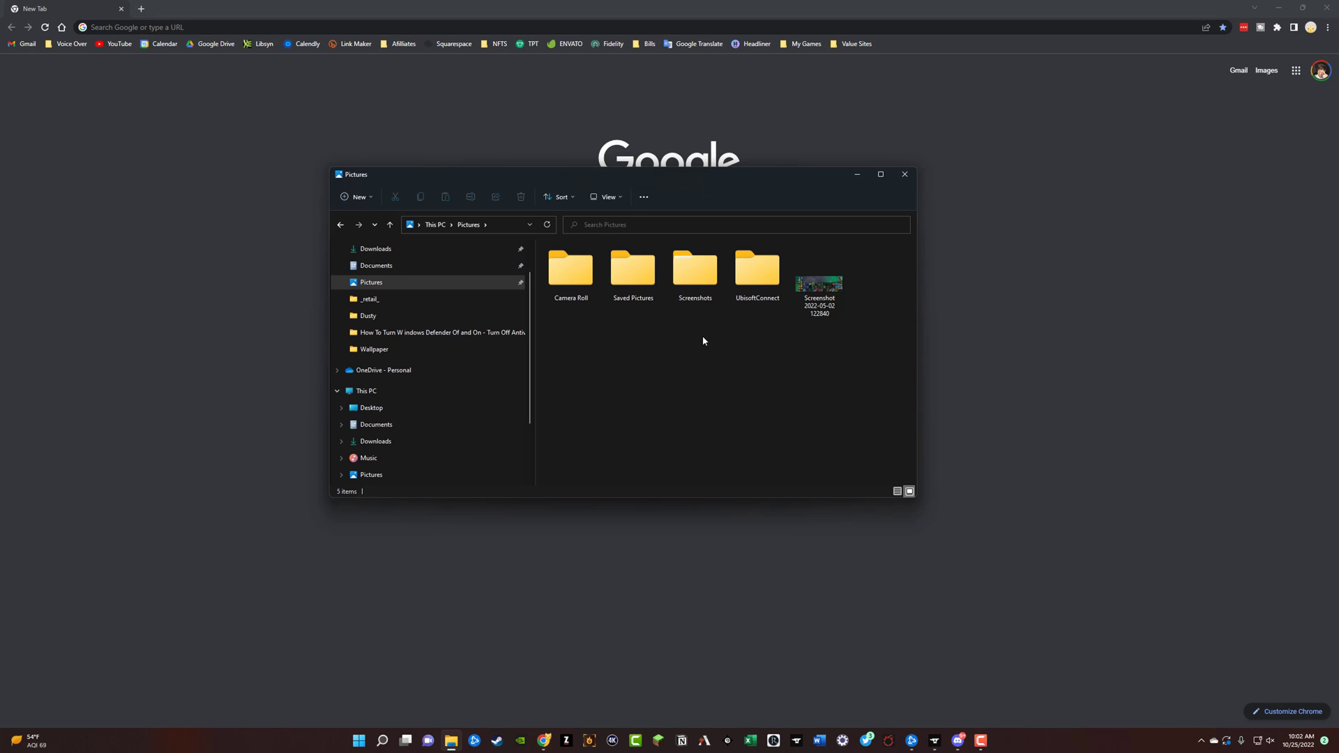